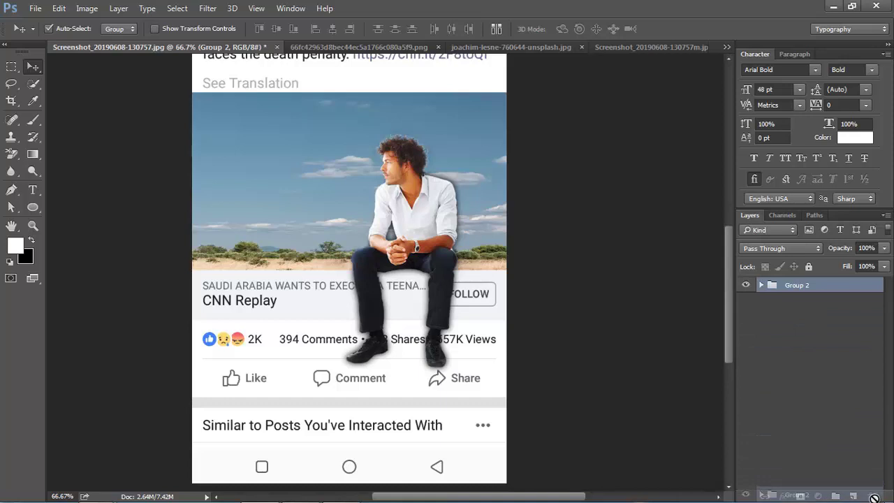
left_click_drag(813, 290, 879, 494)
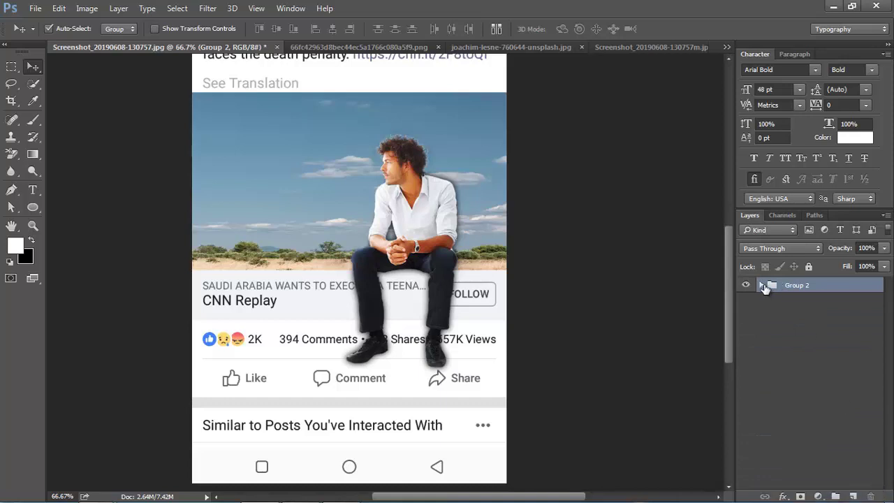
left_click_drag(763, 286, 447, 63)
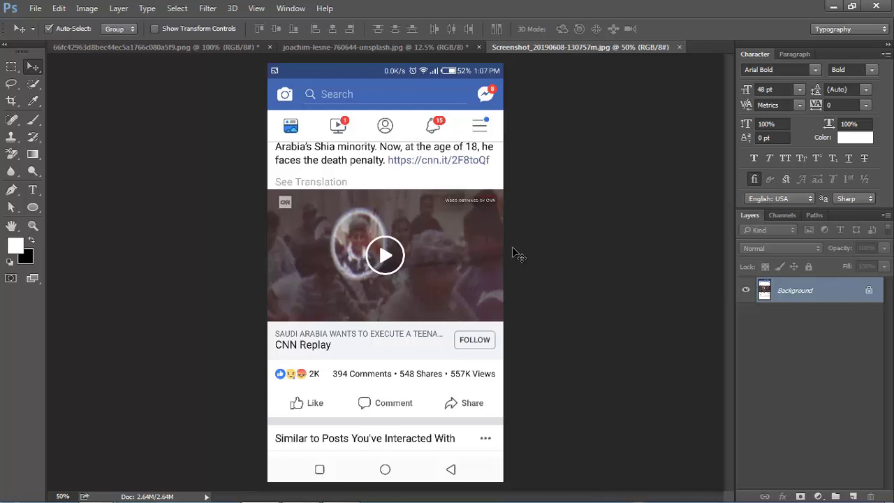
- Convert the Background into Layer 0 and marquee-select from the icon row through the video
double_click(840, 294)
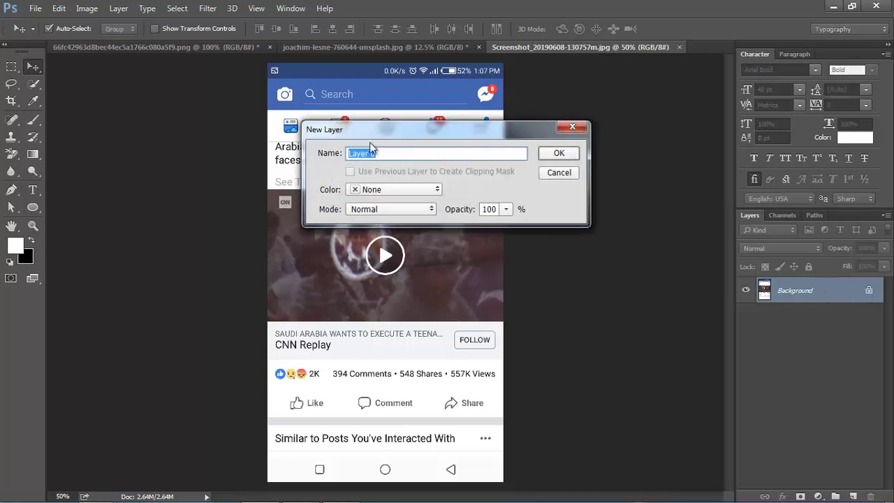
left_click(553, 153)
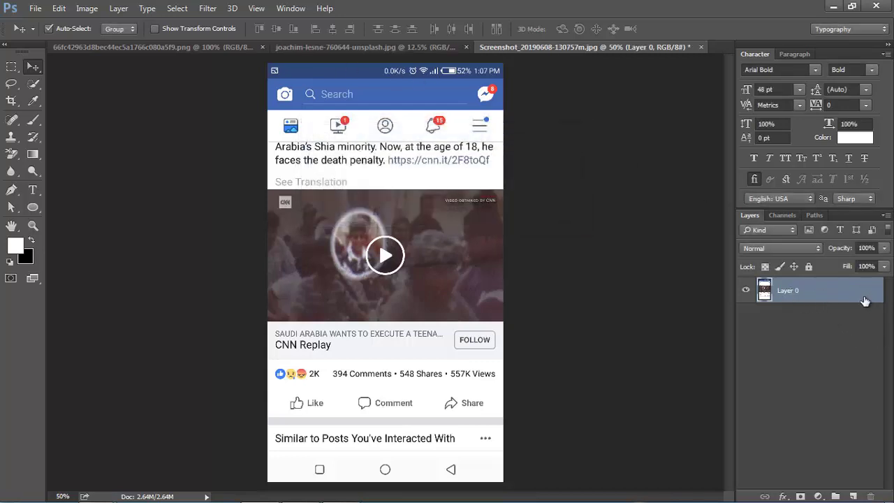
left_click(11, 66)
left_click(54, 67)
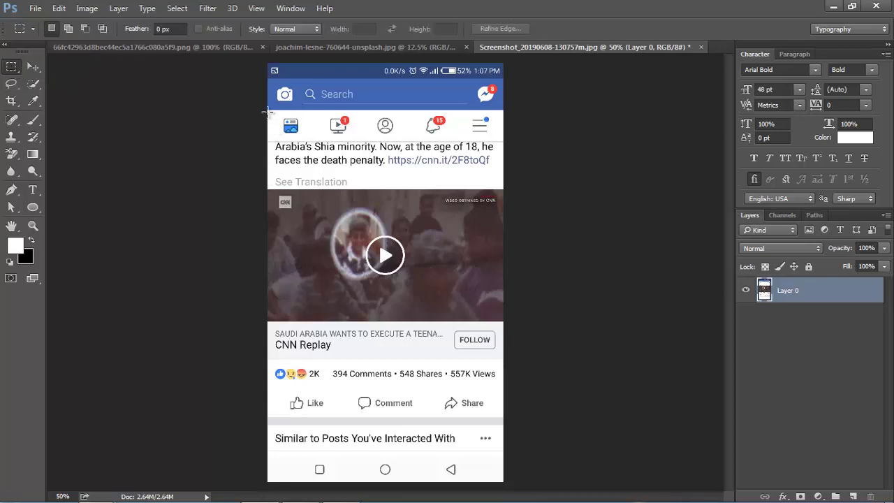
left_click_drag(267, 111, 503, 321)
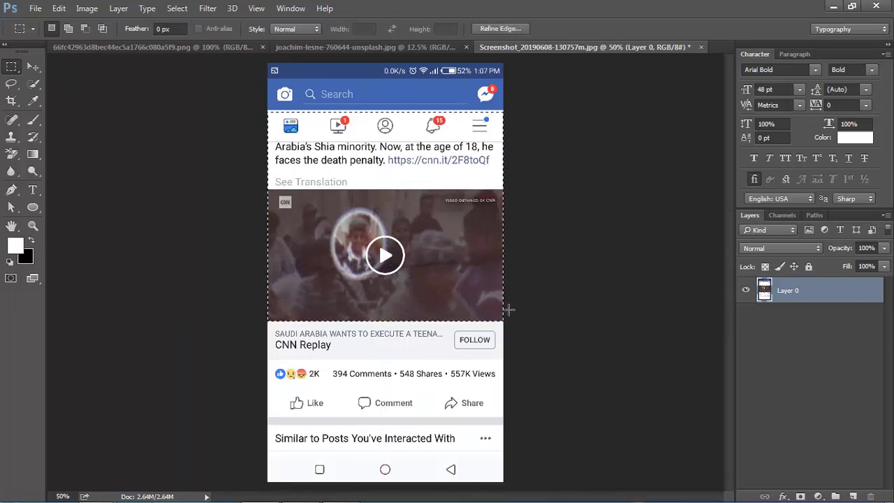
- Transform the selection so its top and bottom edges match the icon row and video end
right_click(425, 217)
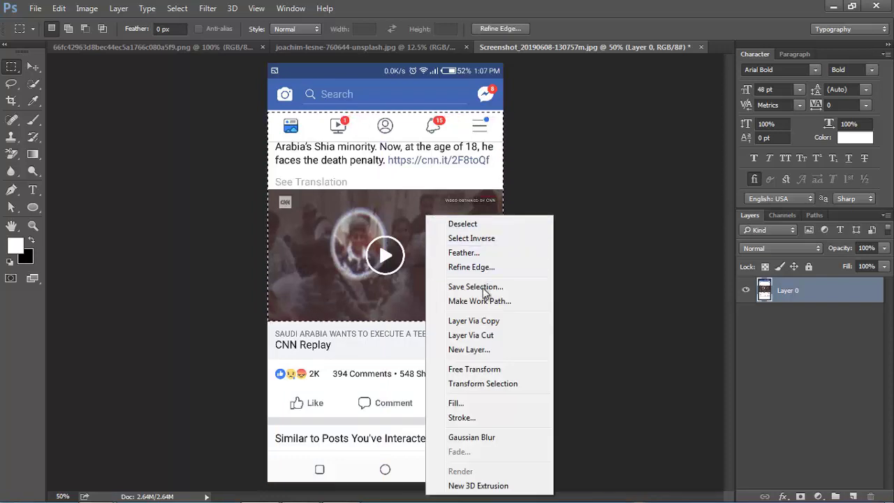
left_click(498, 386)
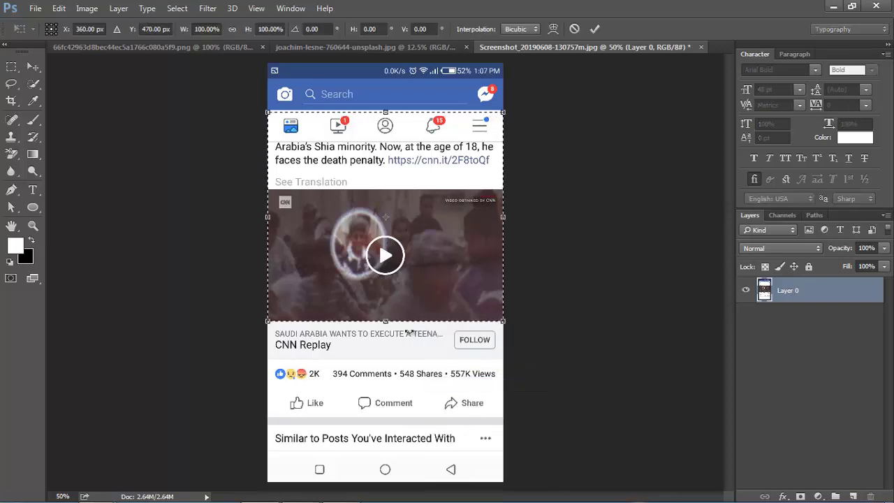
scroll(411, 310, "up", 1)
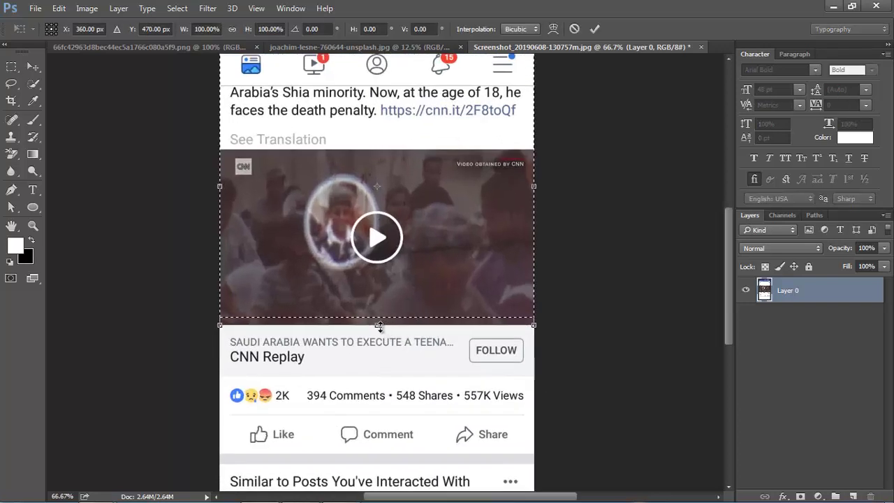
left_click_drag(379, 325, 381, 325)
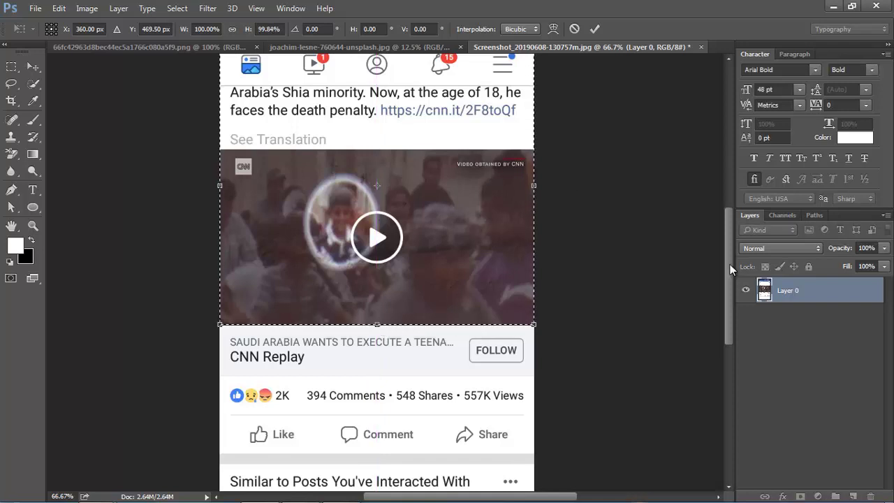
scroll(729, 268, "up", 3)
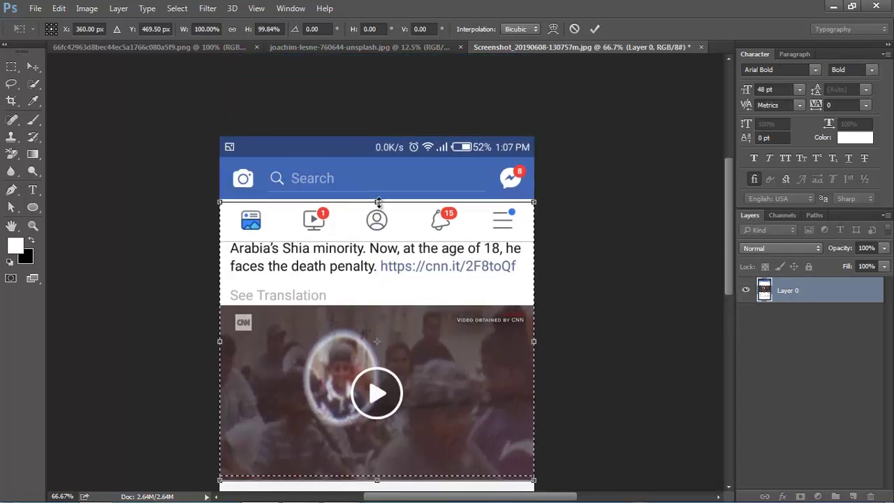
left_click_drag(377, 201, 378, 199)
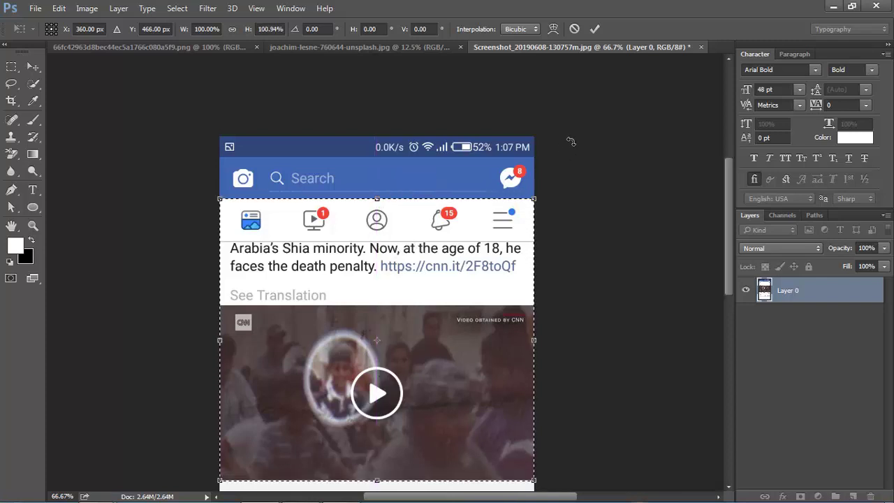
left_click(598, 29)
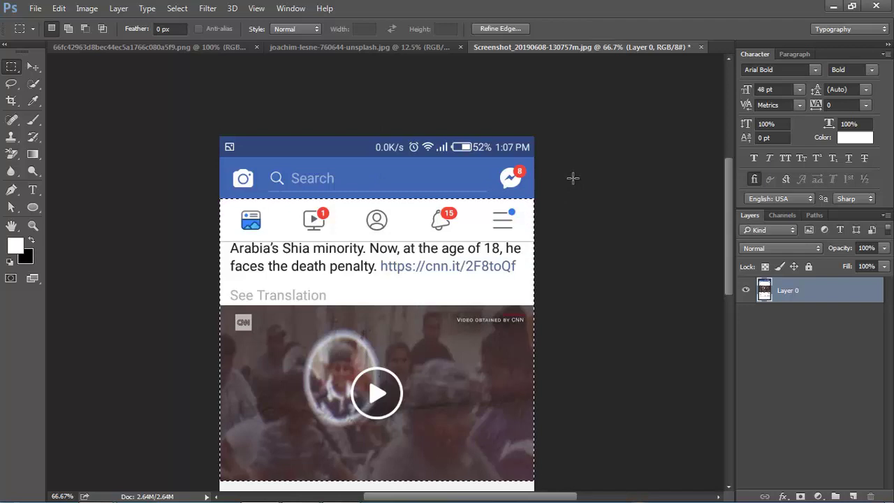
- Erase the selected icon row, caption and video still to transparency, then deselect
key("ctrl+minus")
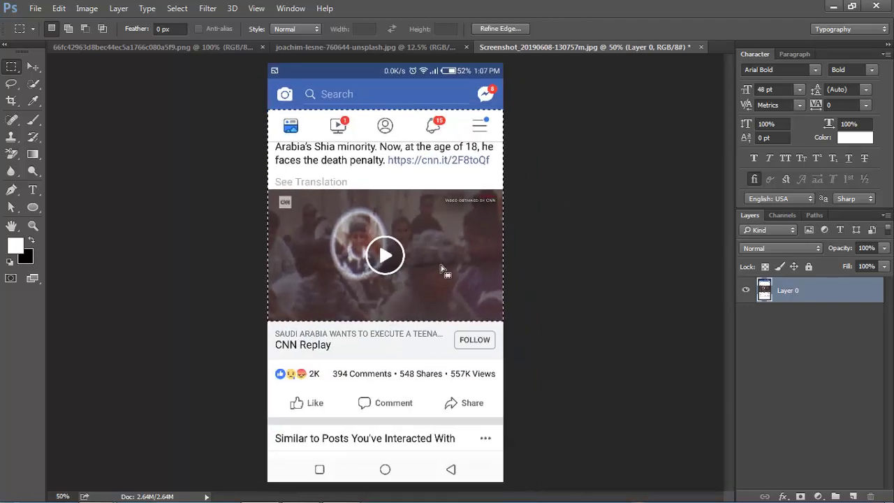
key("Delete")
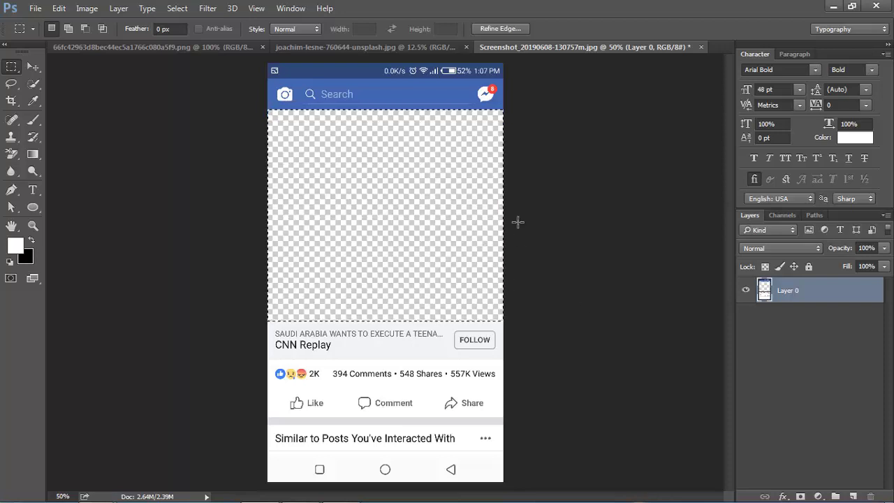
scroll(515, 212, "up", 1)
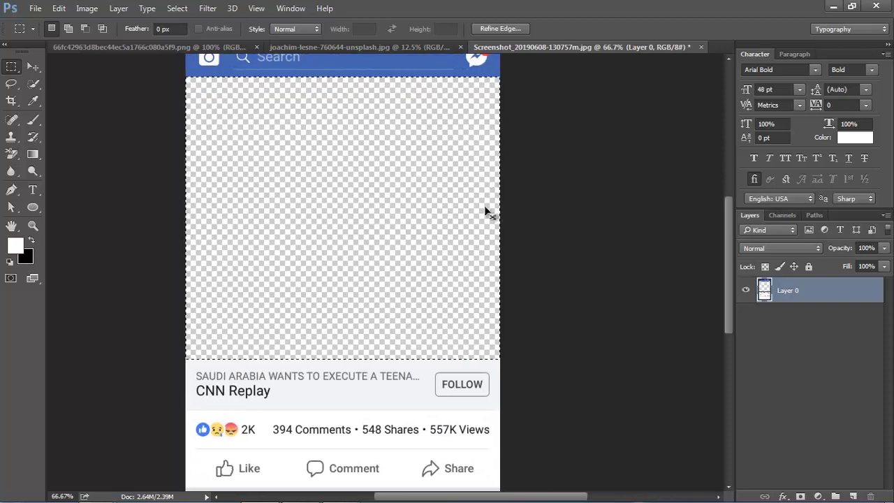
key("ctrl+d")
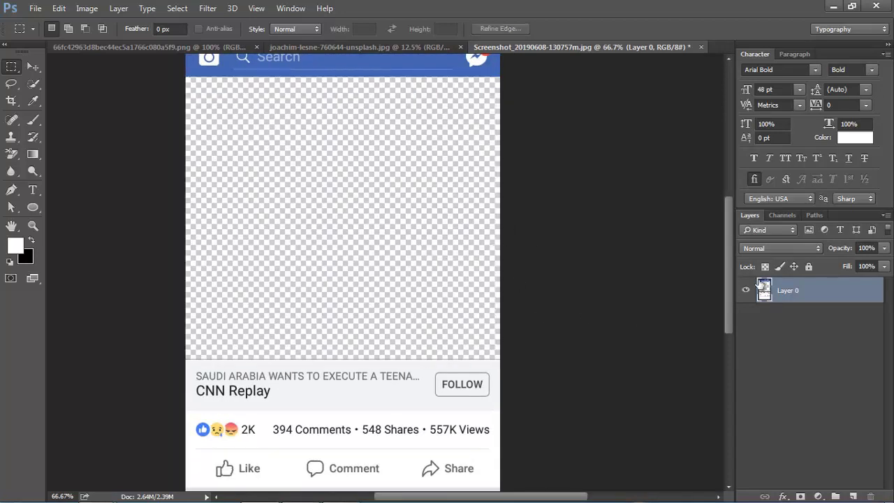
left_click_drag(730, 300, 729, 252)
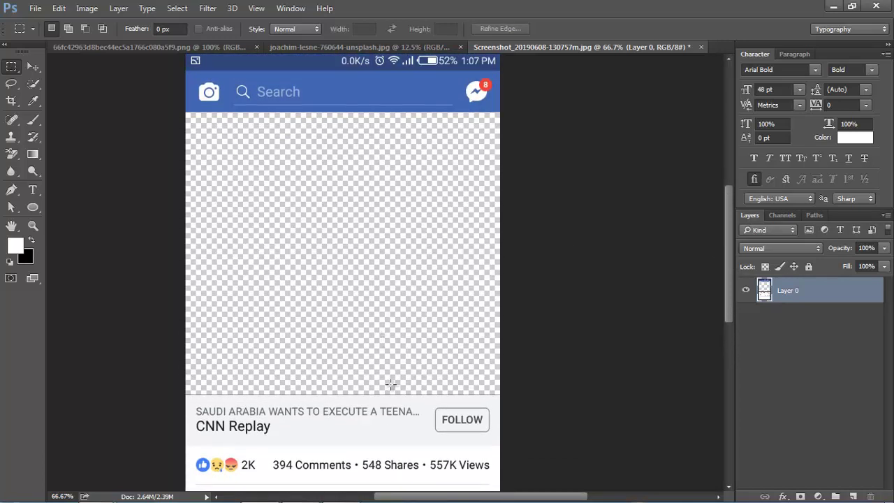
- Shift the seated man slightly left, select all, then return to the Facebook screenshot
left_click(174, 47)
left_click(32, 66)
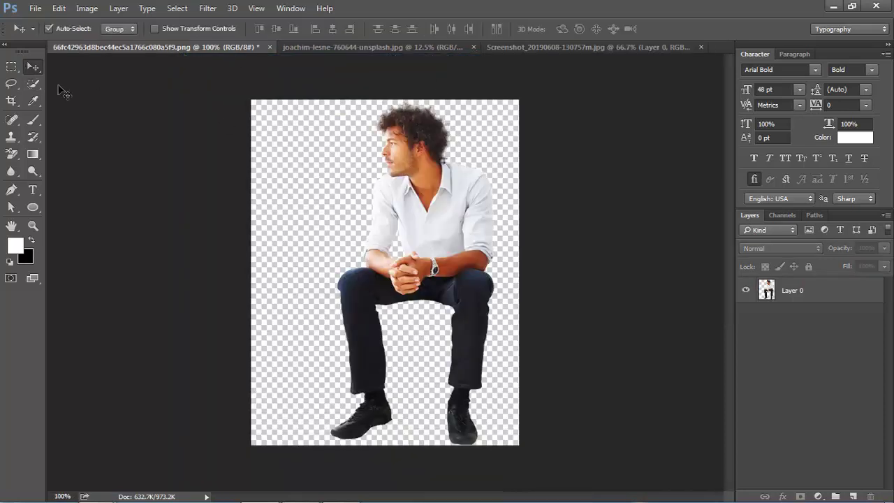
left_click(430, 207)
left_click_drag(427, 202, 409, 202)
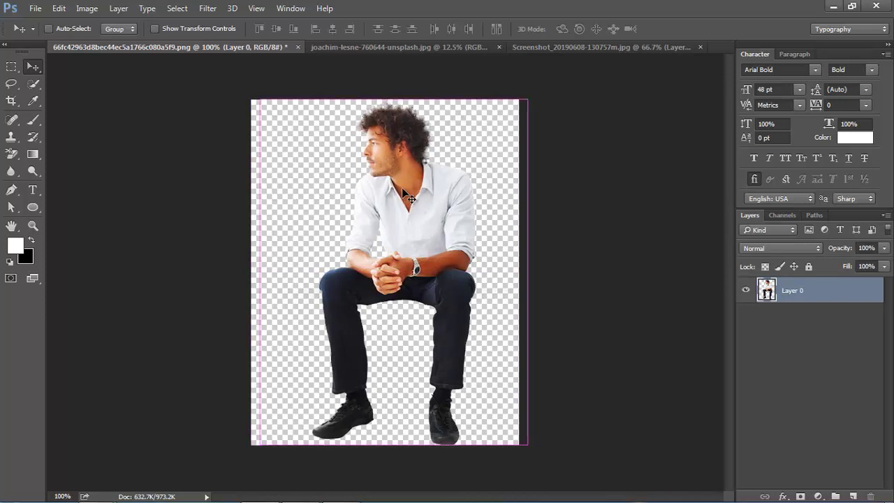
key("ctrl+a")
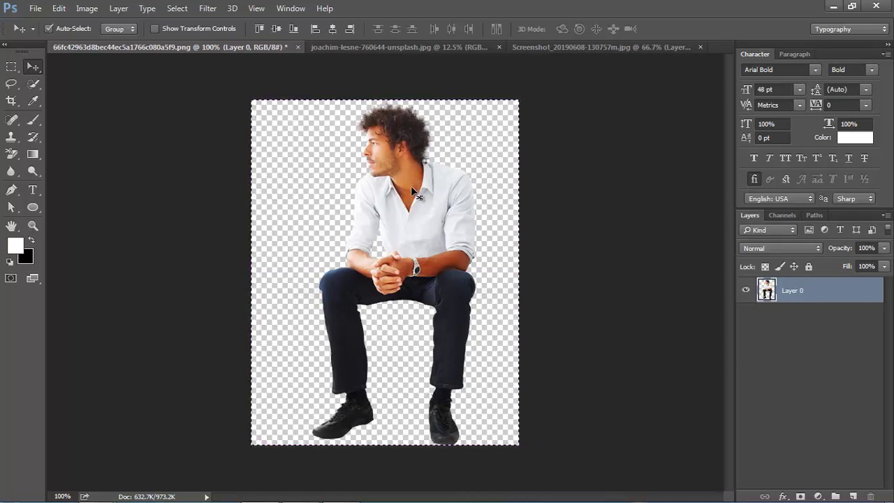
key("ctrl")
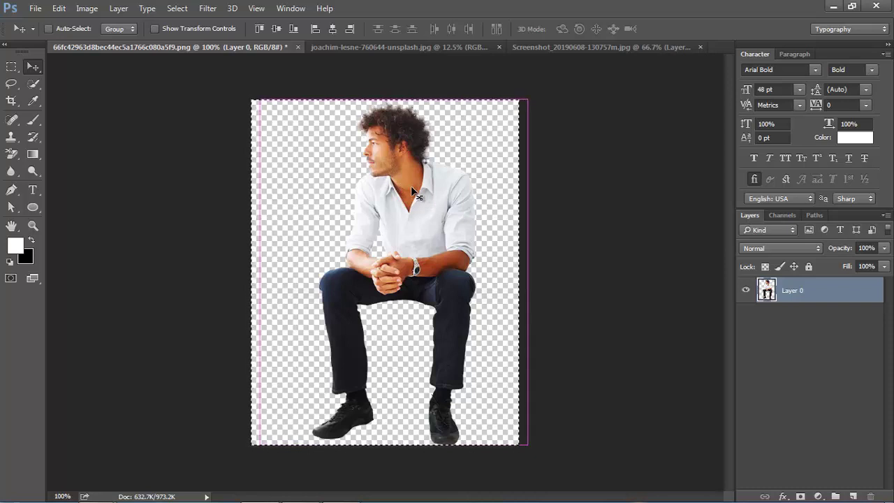
left_click(379, 47)
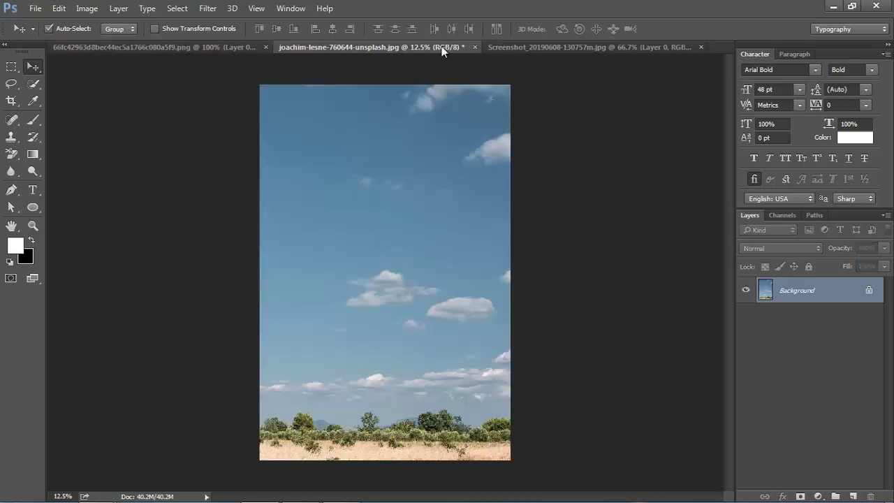
left_click(513, 48)
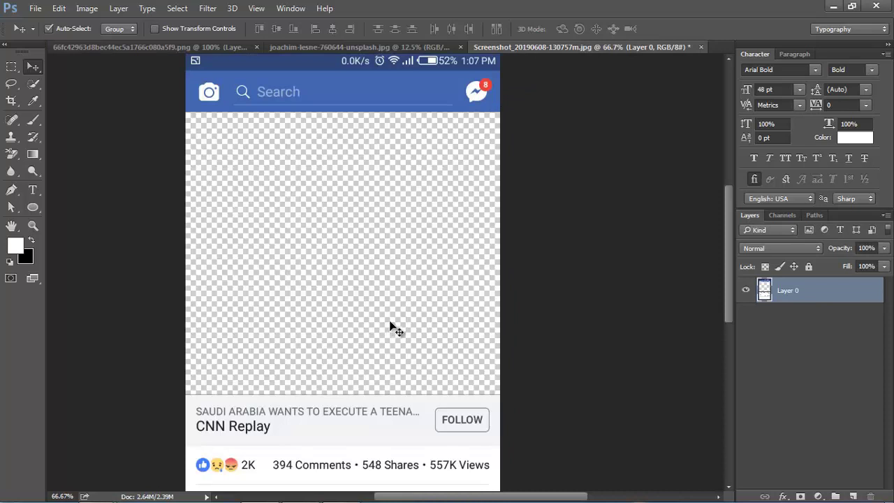
- Bring the seated man into the screenshot as Layer 1 and position him over the post
left_click_drag(377, 327, 389, 303)
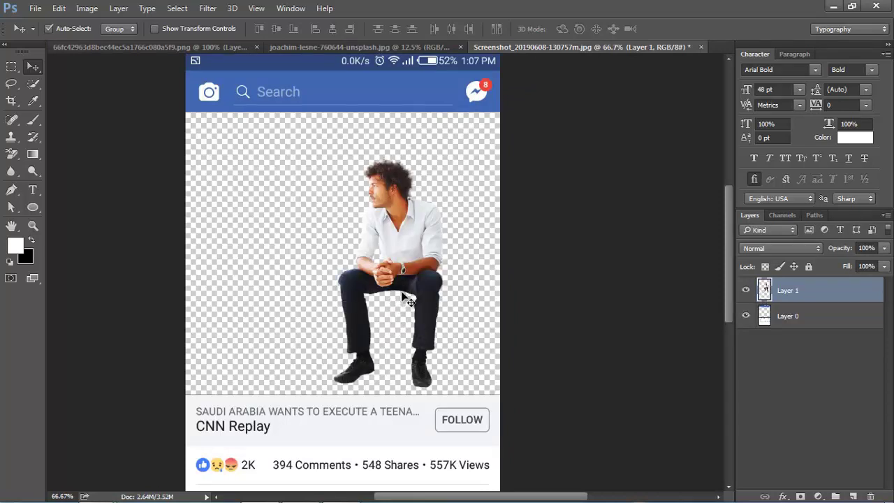
left_click_drag(729, 234, 729, 249)
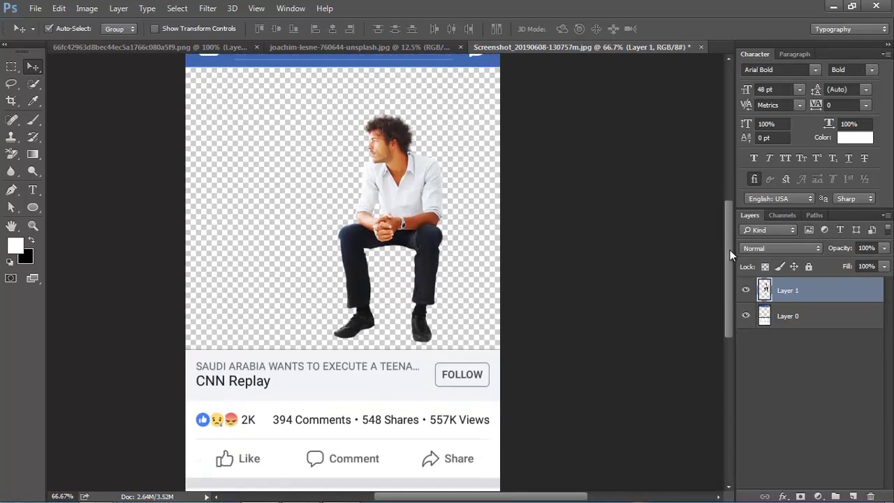
mouse_move(409, 237)
left_mouse_down()
mouse_move(427, 325)
mouse_move(424, 316)
left_mouse_up()
- Scale the man to about 120%, nudge him slightly left, and commit the transform
key("ctrl+t")
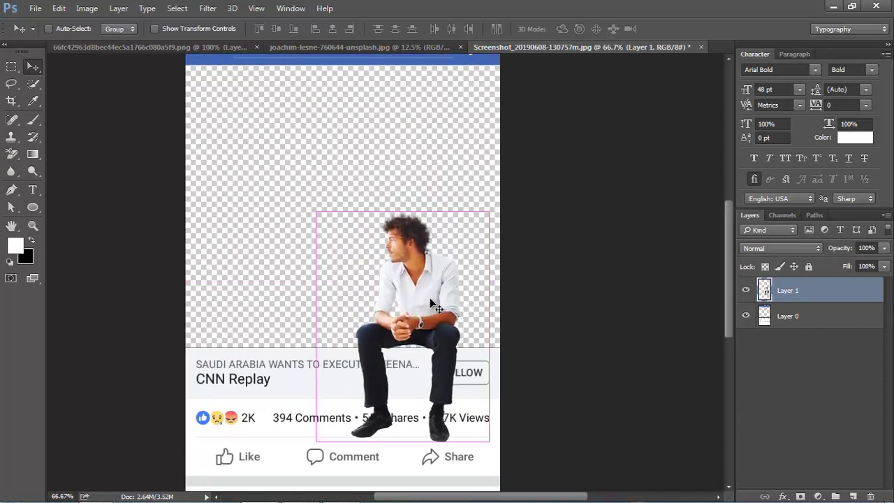
left_click_drag(489, 210, 504, 209)
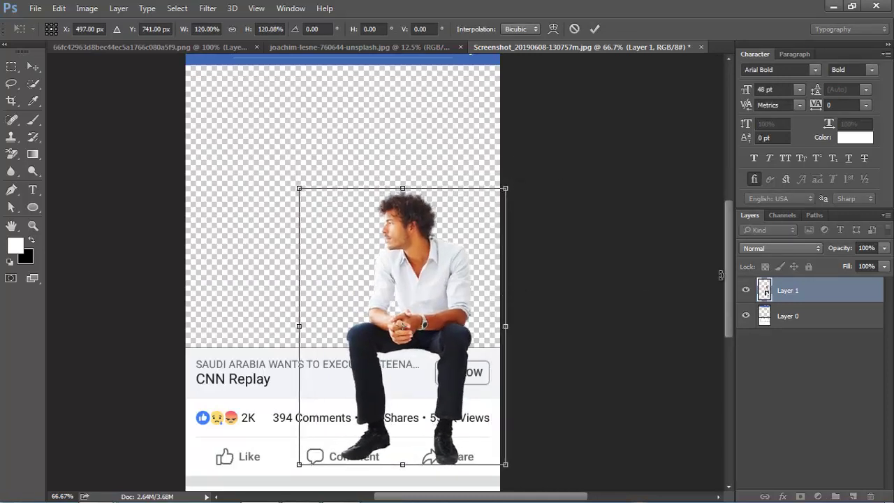
left_click_drag(728, 274, 729, 289)
left_click_drag(438, 277, 431, 275)
key("Left")
key("Left")
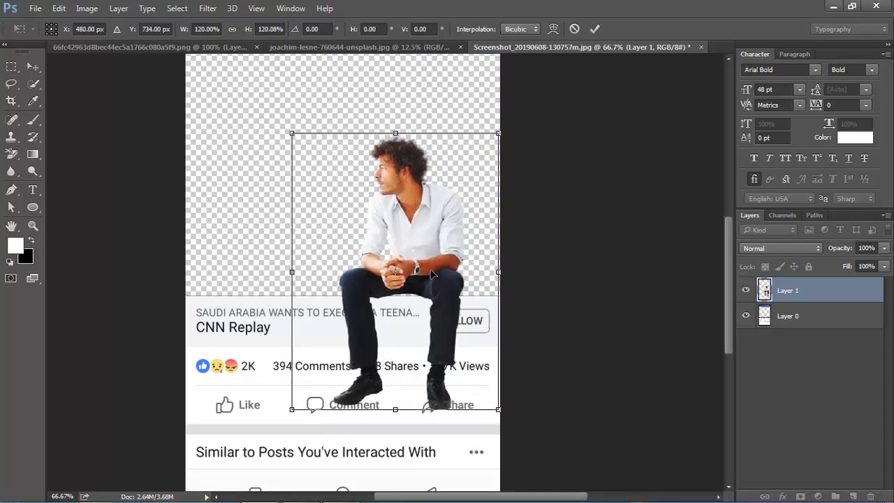
key("Left")
key("Left")
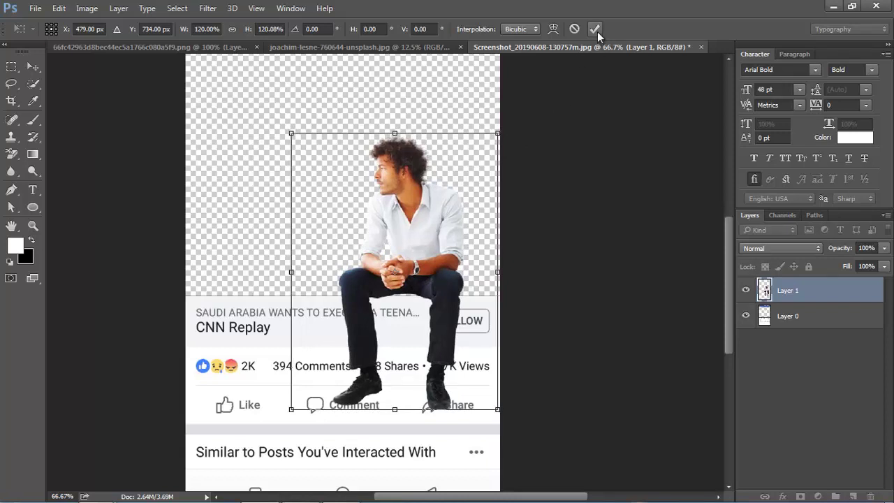
left_click(596, 30)
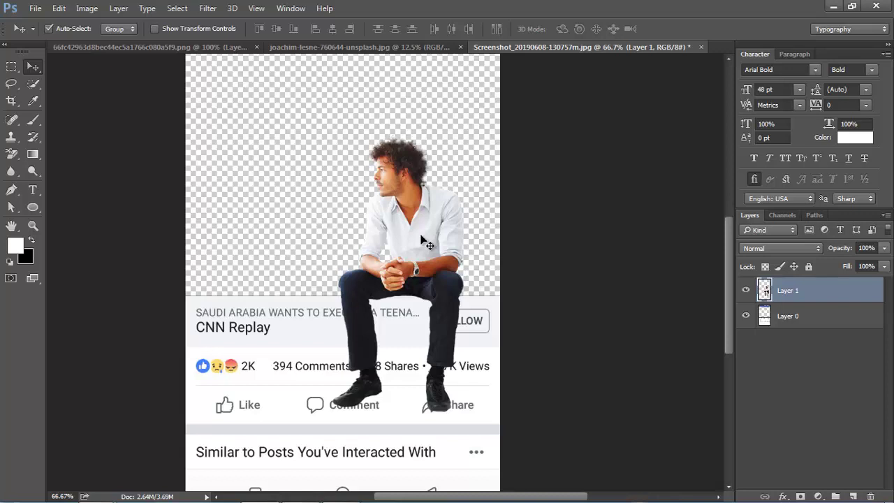
- Duplicate the man's layer as Layer 1 copy and load its outline as a selection
key("ctrl+j")
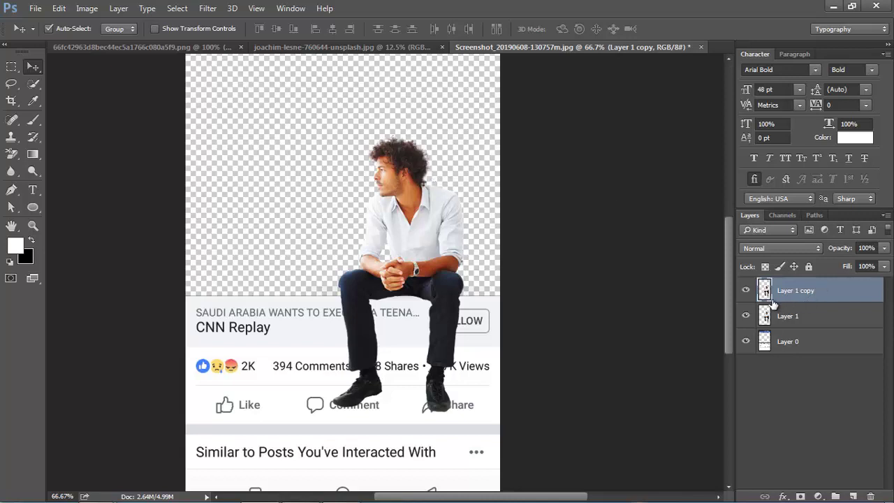
key("ctrl")
left_click(765, 292, "ctrl")
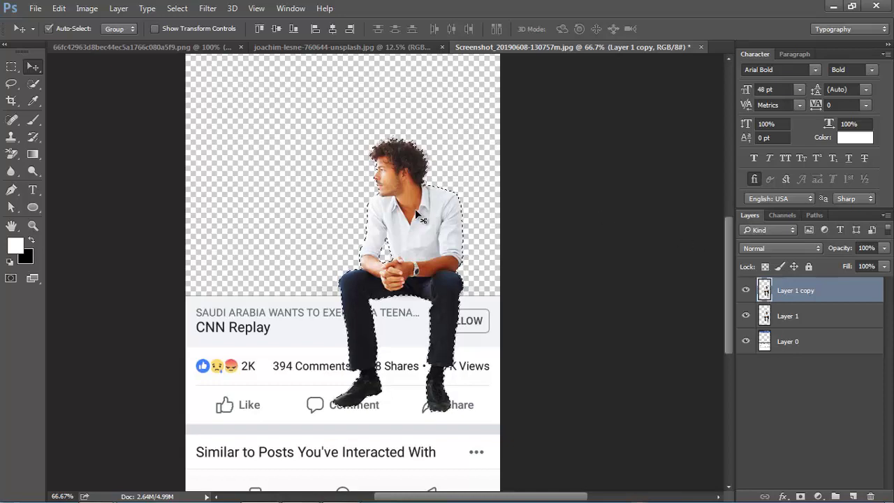
- Fill the selected man with near-black 050000 to make a silhouette, then deselect
left_click(30, 264)
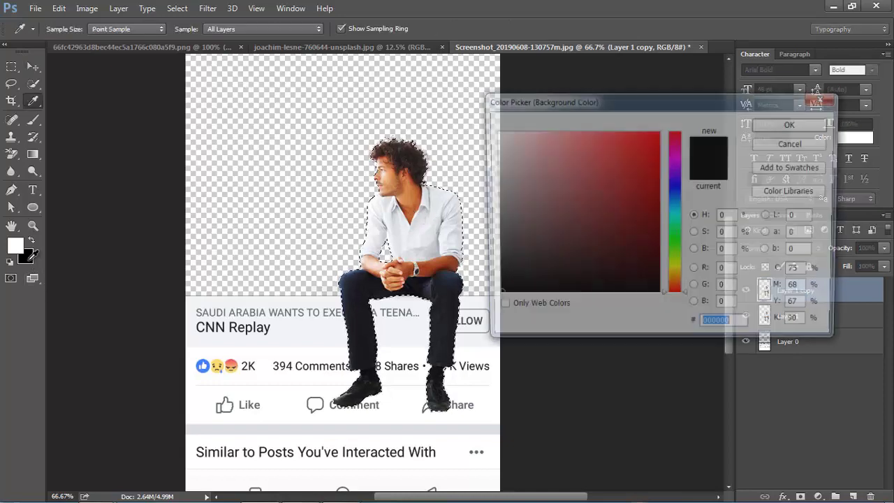
left_click(646, 294)
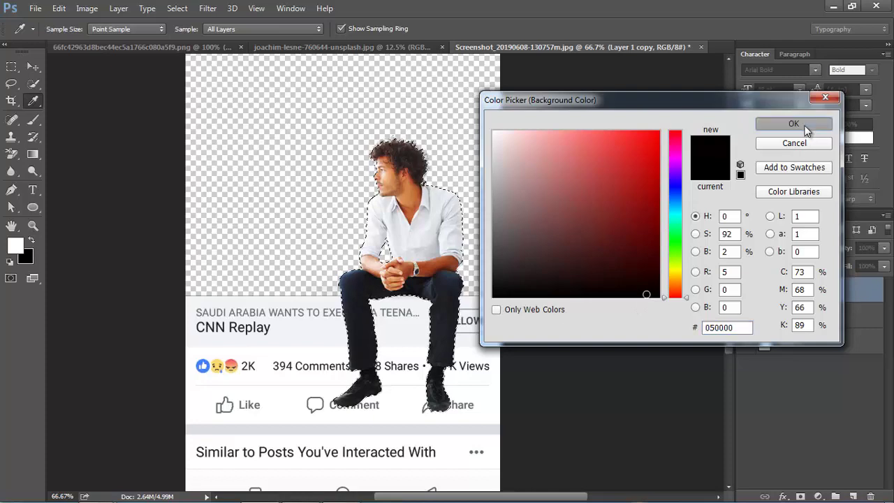
left_click(793, 124)
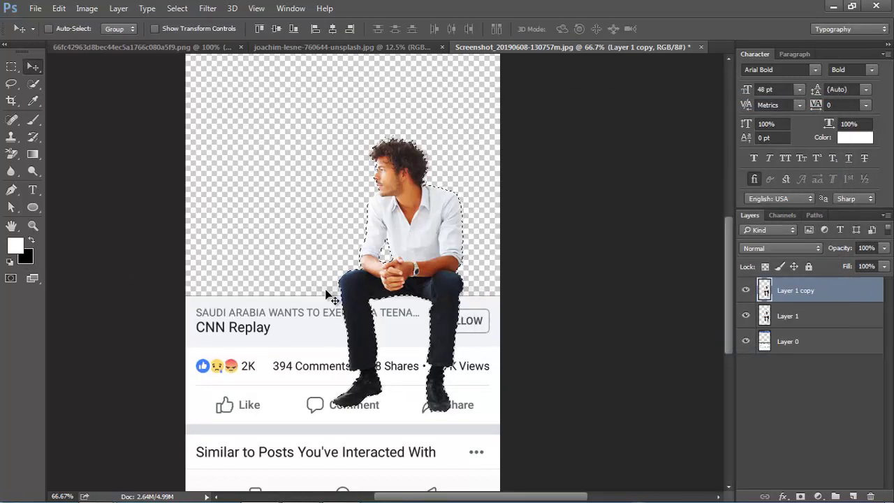
key("ctrl")
key("ctrl+BackSpace")
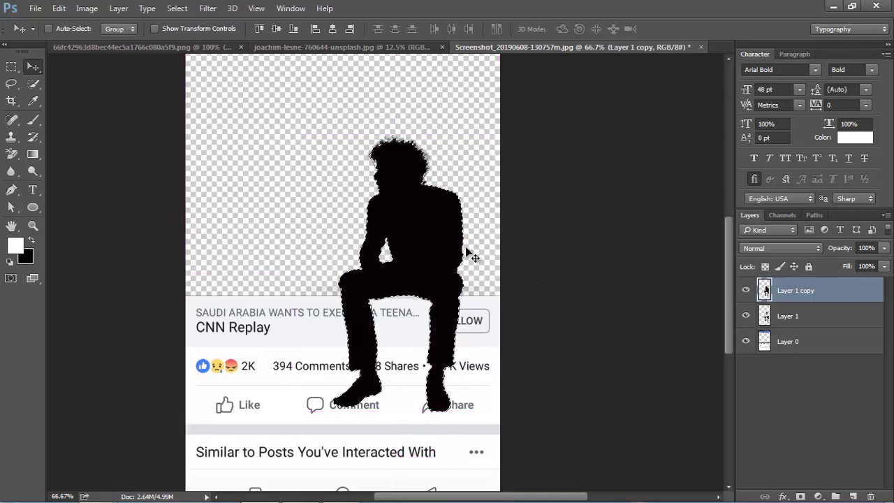
key("ctrl+d")
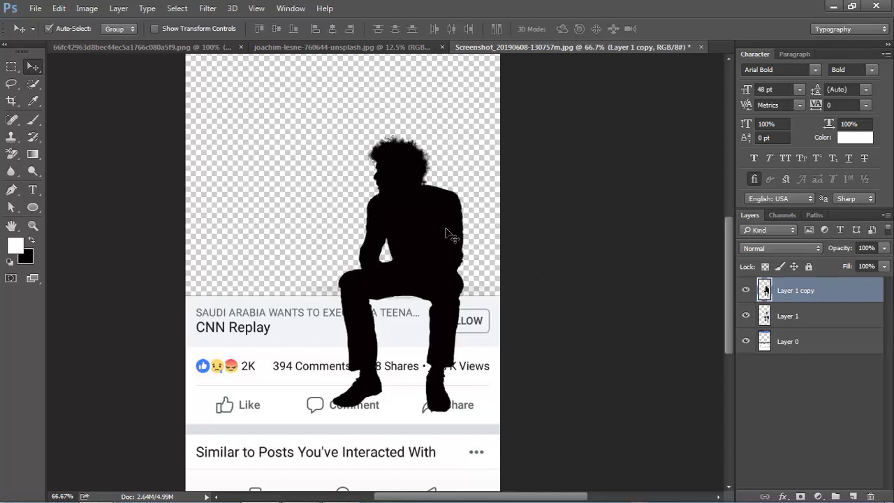
- Stack Layer 1 above the silhouette and give Layer 1 copy a roughly 7-pixel Gaussian Blur
left_click_drag(783, 321, 788, 295)
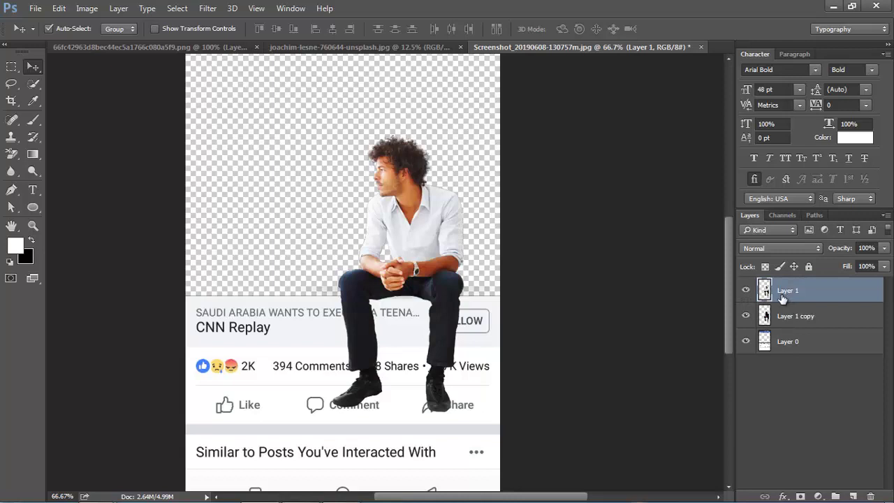
left_click(778, 320)
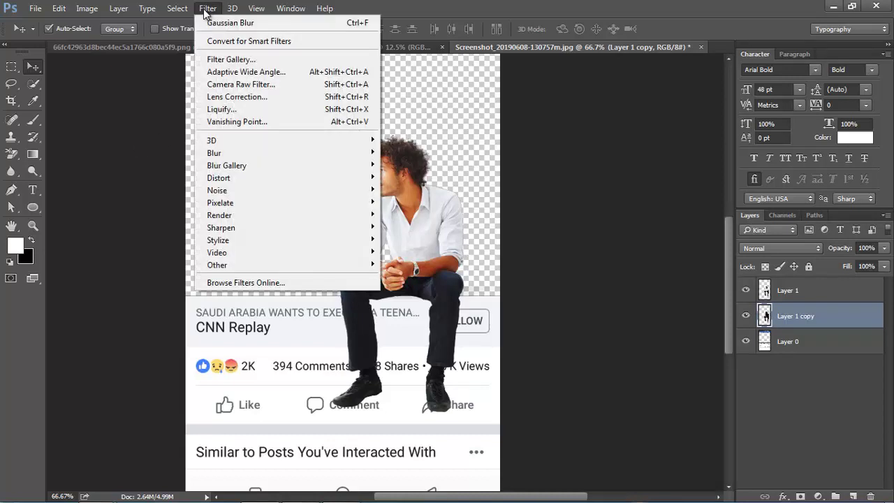
mouse_move(214, 153)
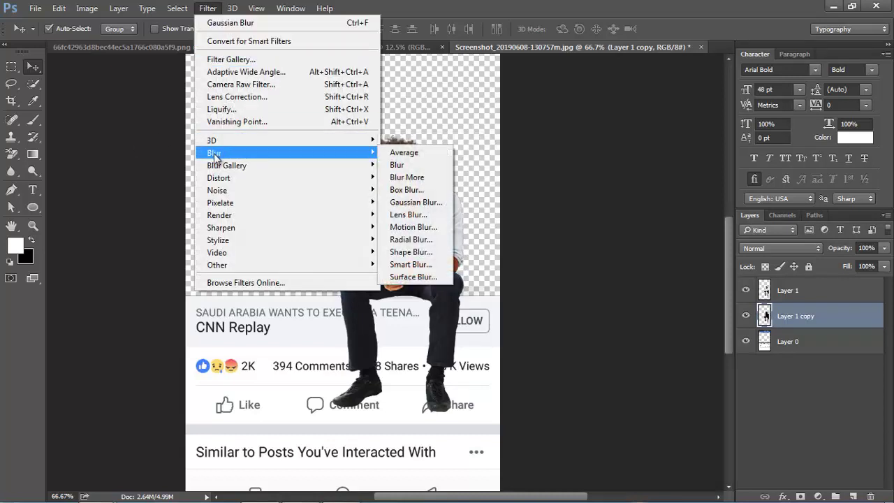
left_click(423, 202)
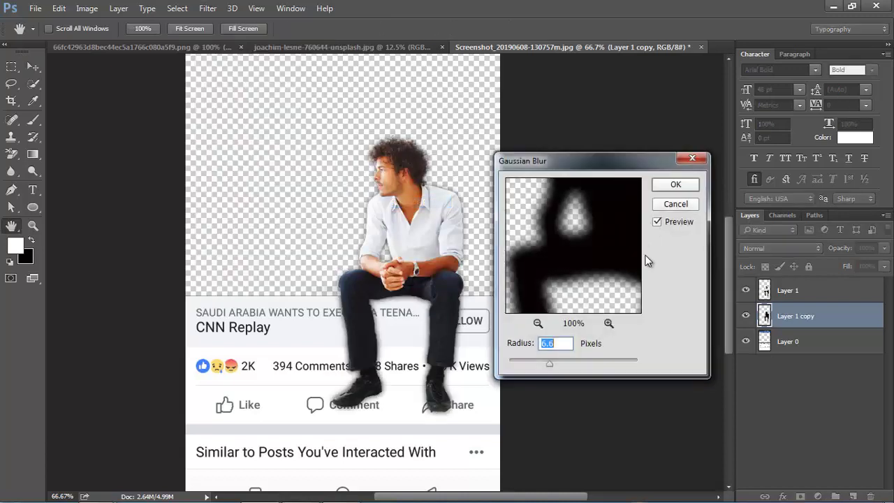
left_click_drag(561, 163, 596, 158)
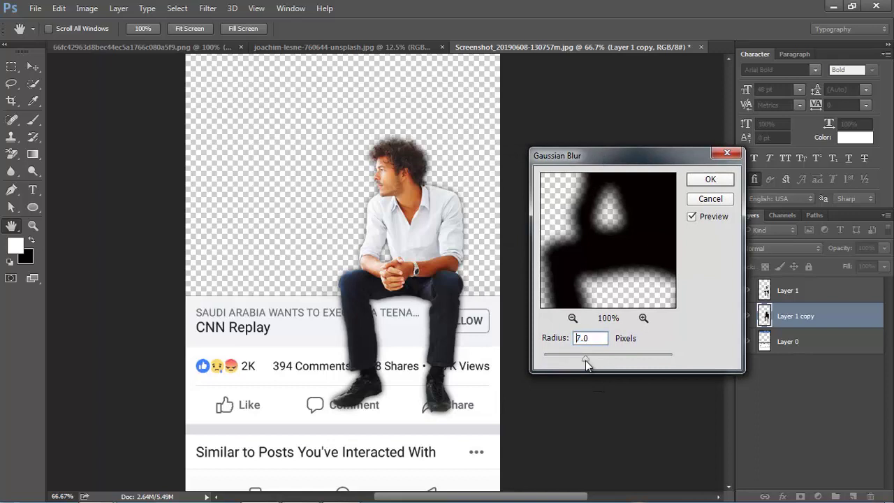
left_click_drag(585, 360, 584, 359)
left_click(710, 179)
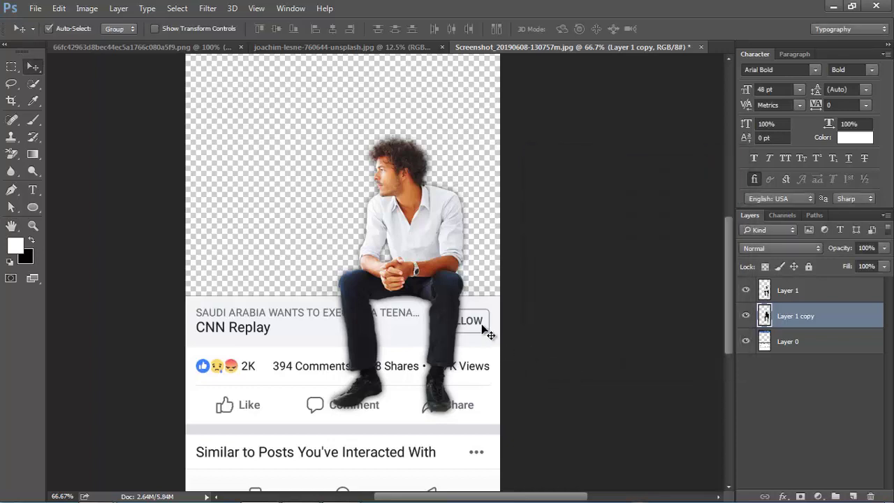
left_click(535, 260, "ctrl")
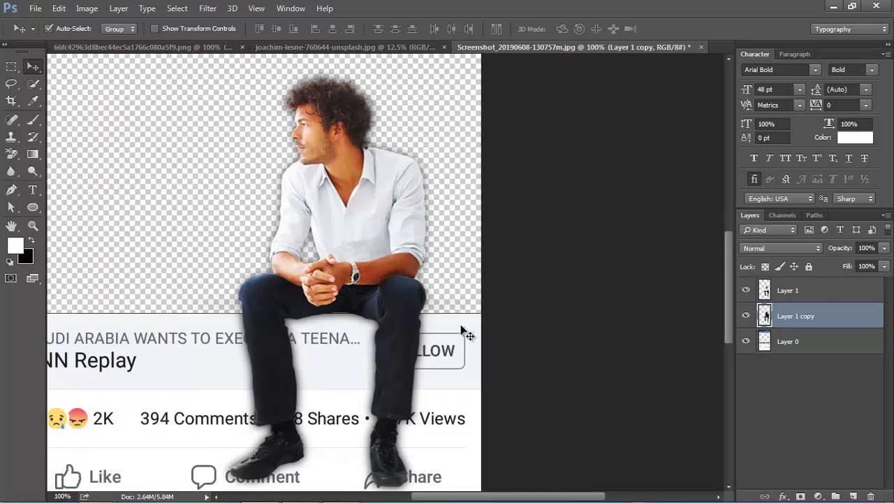
- Add a layer mask to the shadow and paint out its right edge with a 35 px brush
left_click(800, 496)
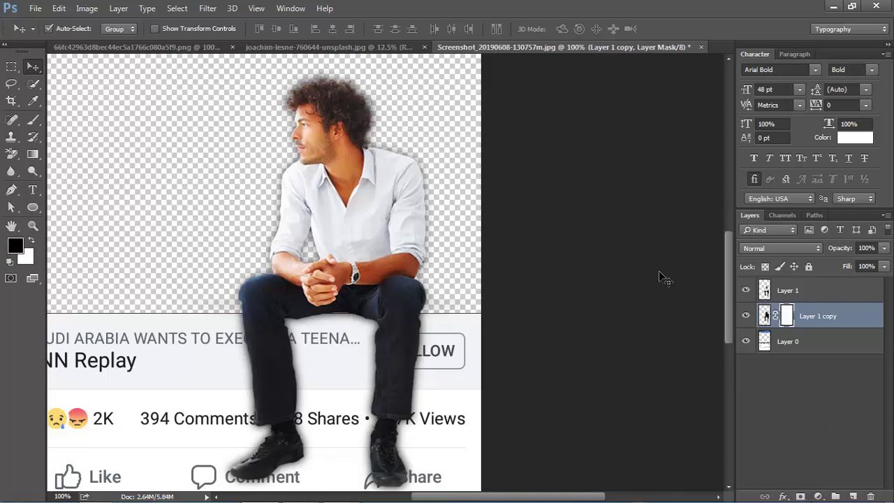
left_click(33, 120)
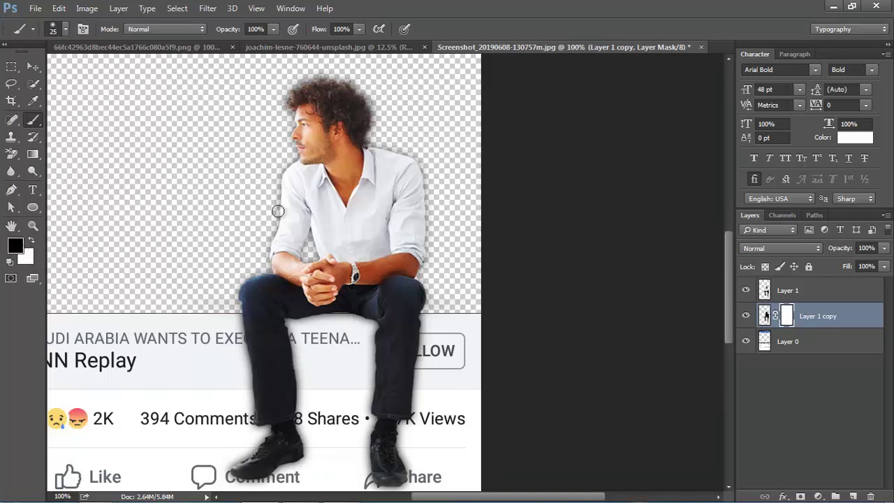
key("bracketright")
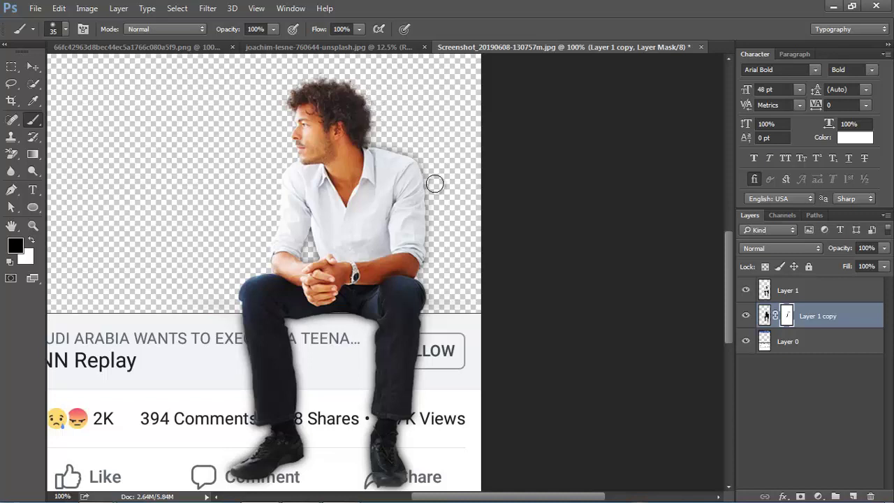
left_click_drag(372, 113, 410, 457)
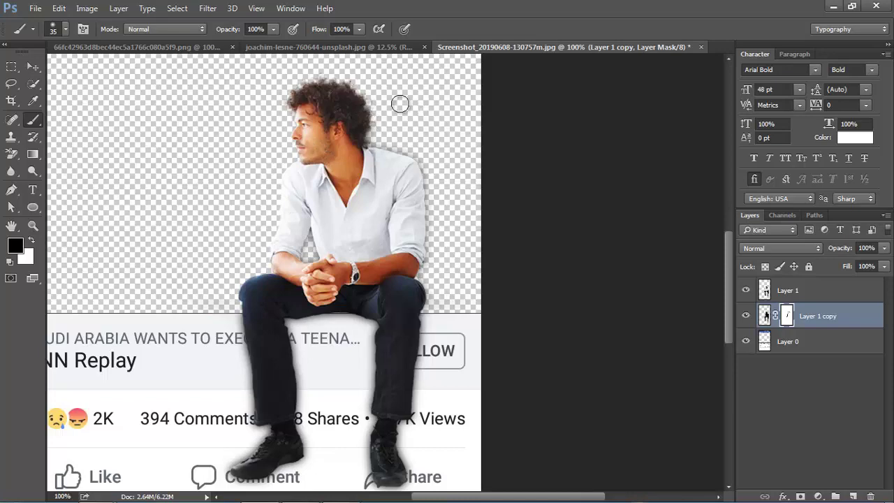
- Zoom out and switch to the joachim-lesne-760644-unsplash.jpg sky photo
key("ctrl+minus")
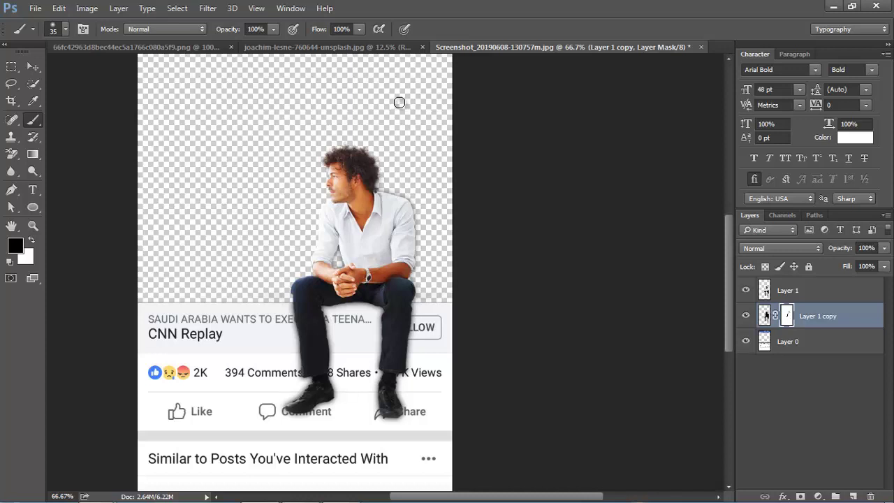
left_click(337, 48)
key("x")
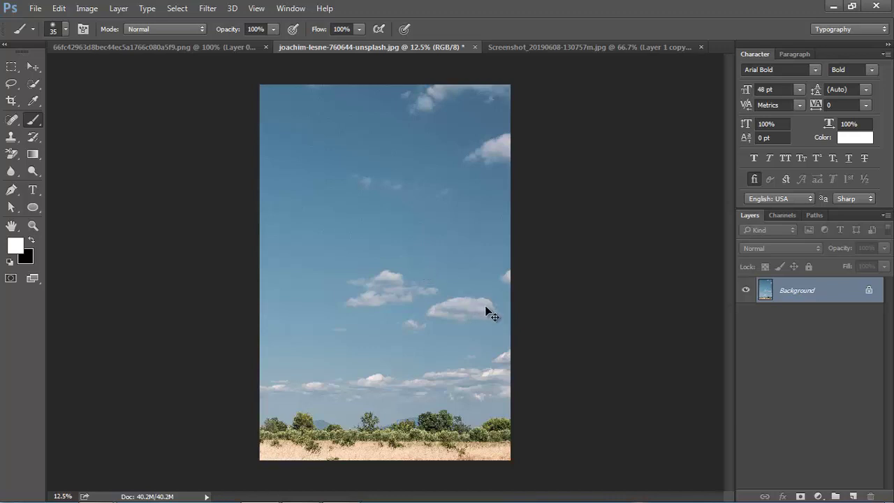
- Copy the whole sky photo into the screenshot as Layer 2 and move it below Layer 0
key("ctrl+a")
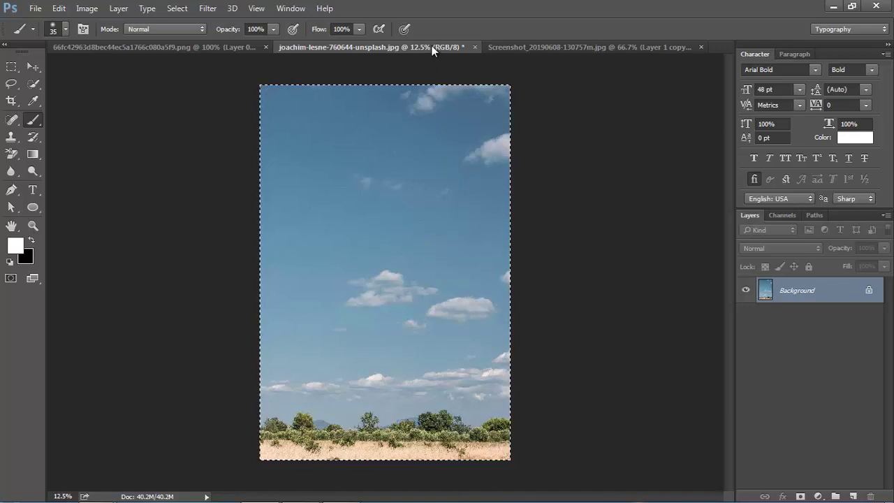
left_click(511, 49)
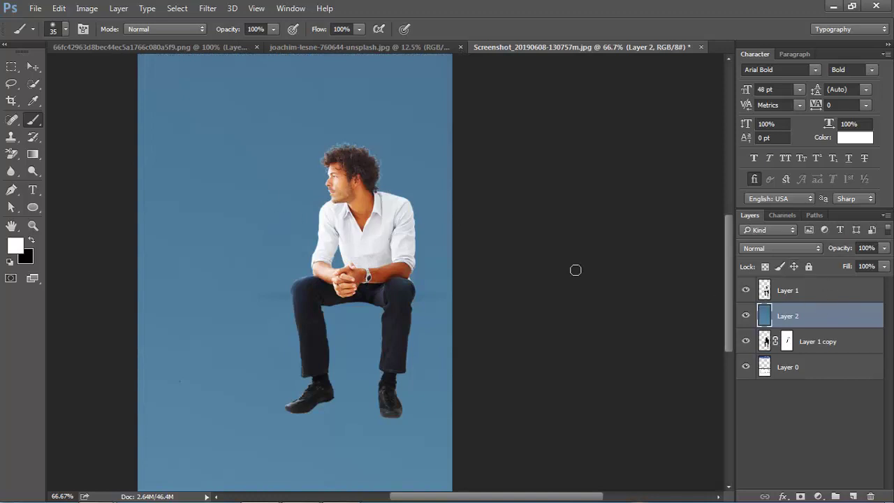
left_click_drag(730, 235, 728, 245)
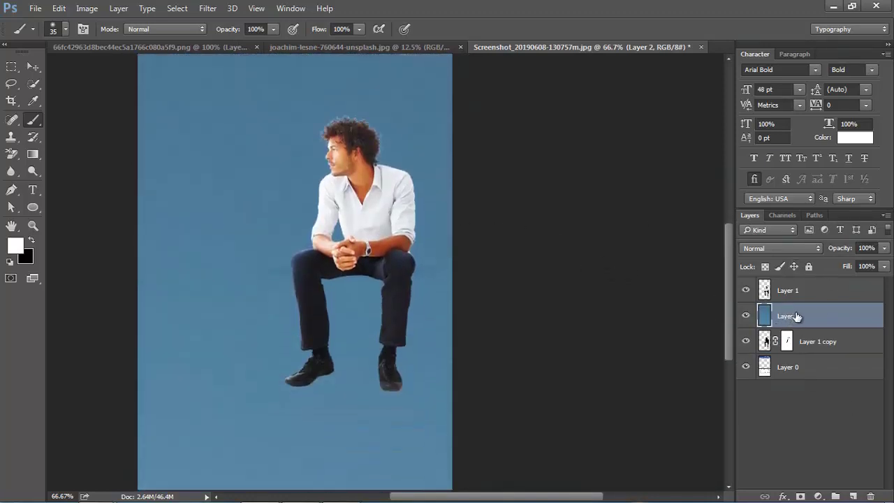
left_click_drag(796, 316, 793, 377)
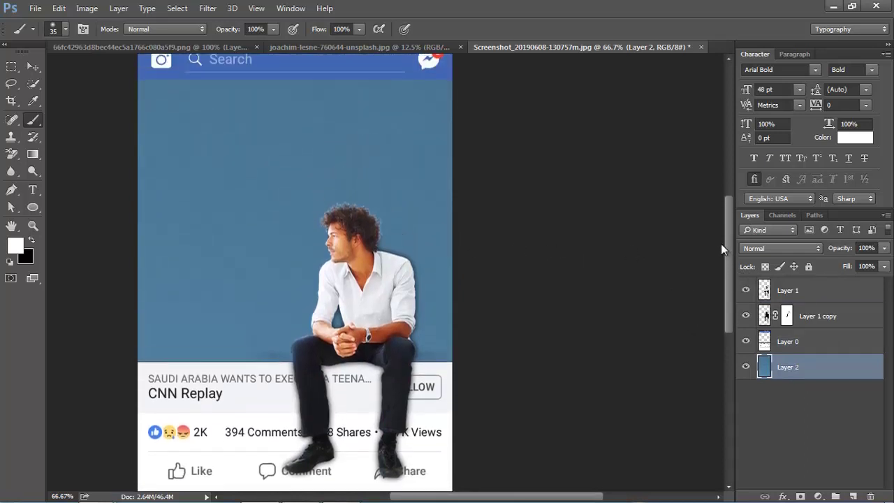
left_click_drag(727, 275, 725, 237)
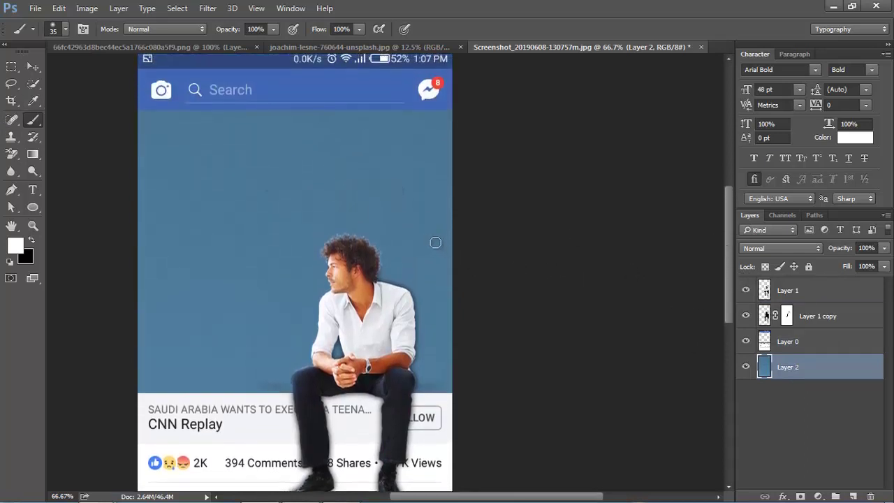
key("ctrl+t")
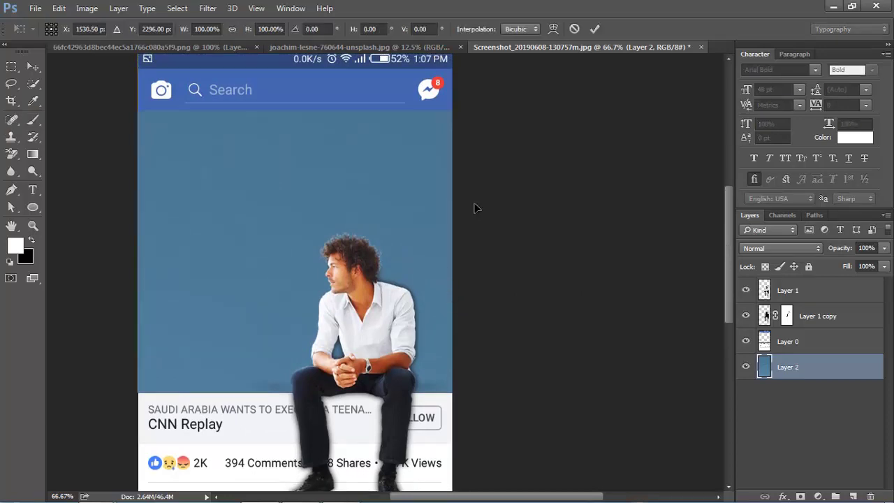
- Shrink and position the Layer 2 sky photo to fill the post's video gap, then commit
key("ctrl+minus")
key("ctrl+minus")
left_click_drag(309, 136, 370, 230)
left_click_drag(453, 234, 409, 205)
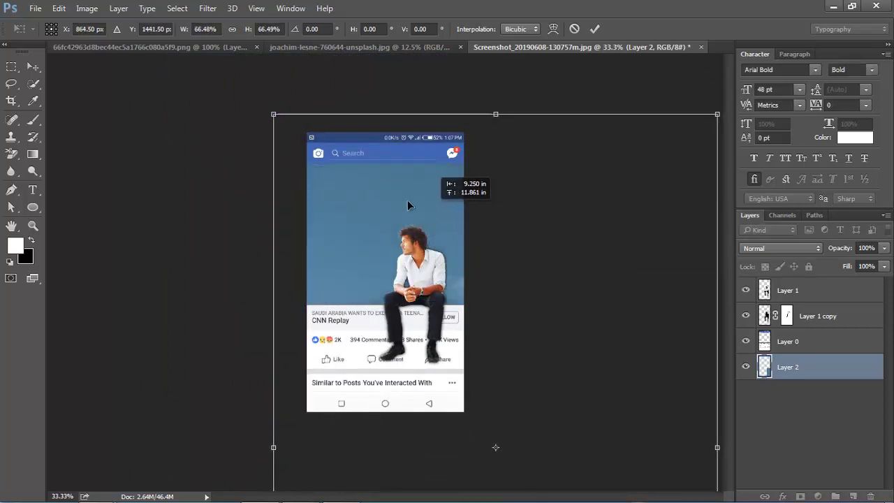
left_click_drag(273, 114, 367, 255)
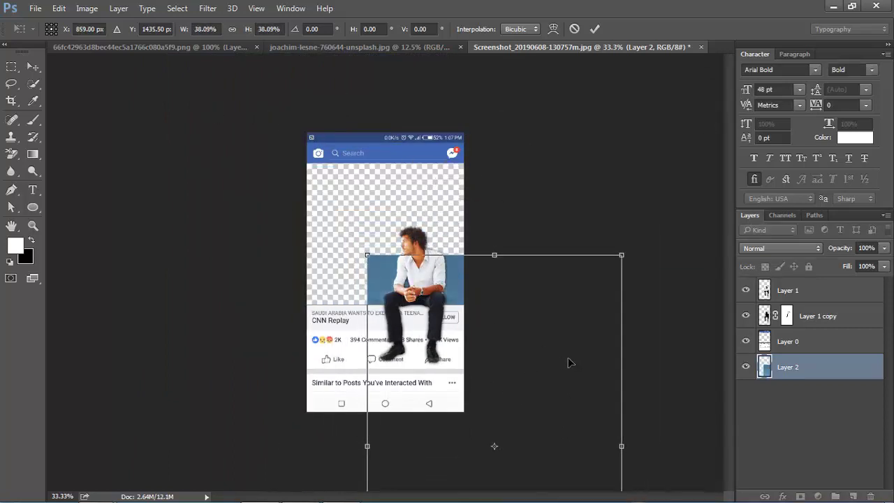
left_click_drag(569, 363, 479, 219)
mouse_move(273, 106)
left_mouse_down()
mouse_move(323, 159)
mouse_move(373, 257)
left_mouse_up()
left_click_drag(403, 286, 335, 185)
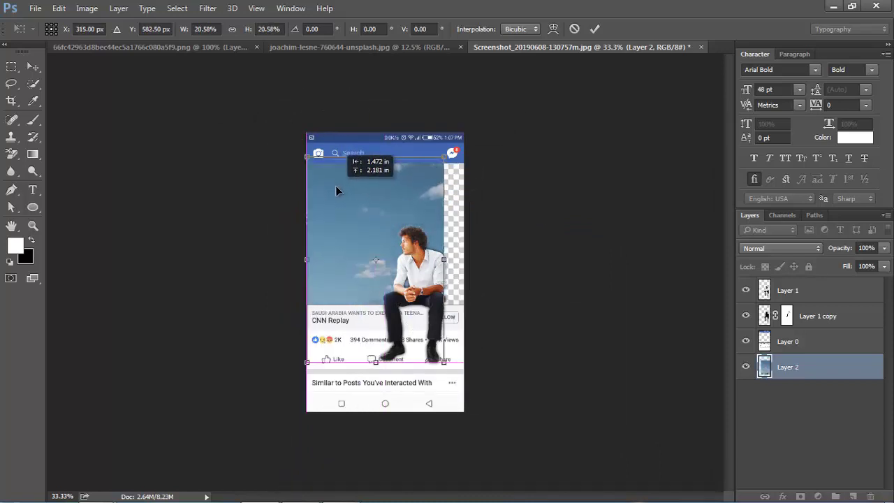
left_click_drag(375, 361, 384, 305)
left_click_drag(444, 229, 464, 230)
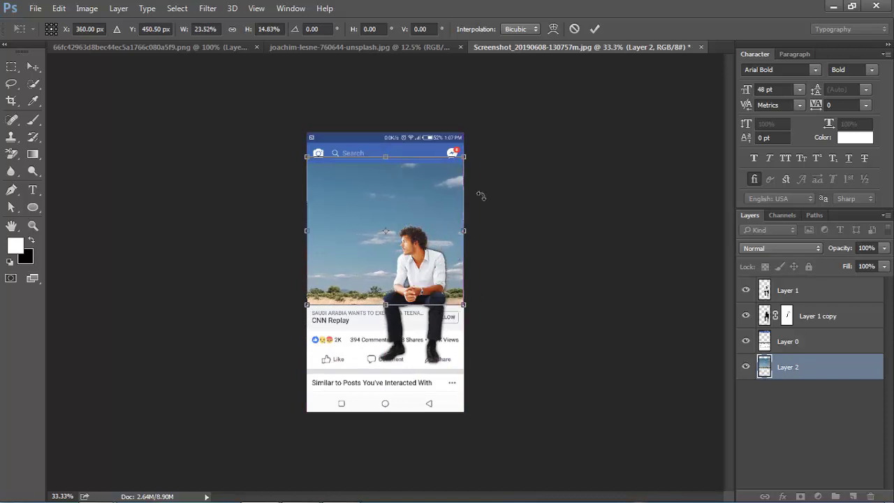
left_click(601, 30)
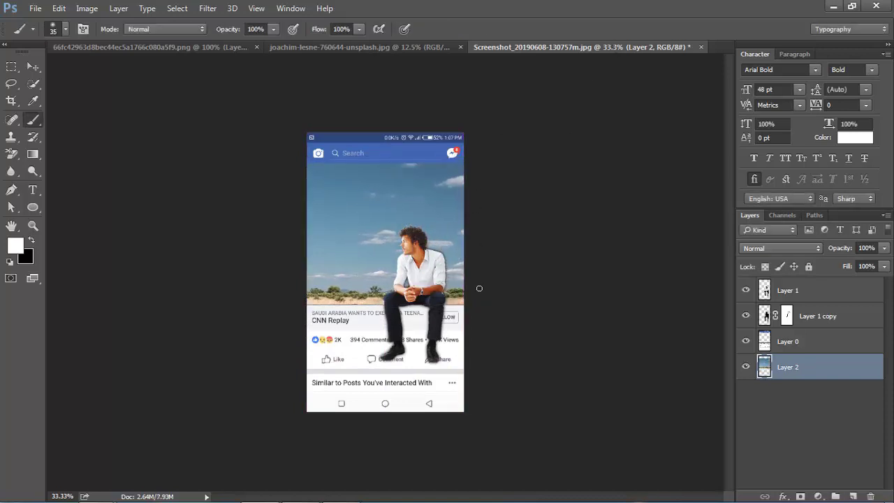
left_click(455, 314, "ctrl")
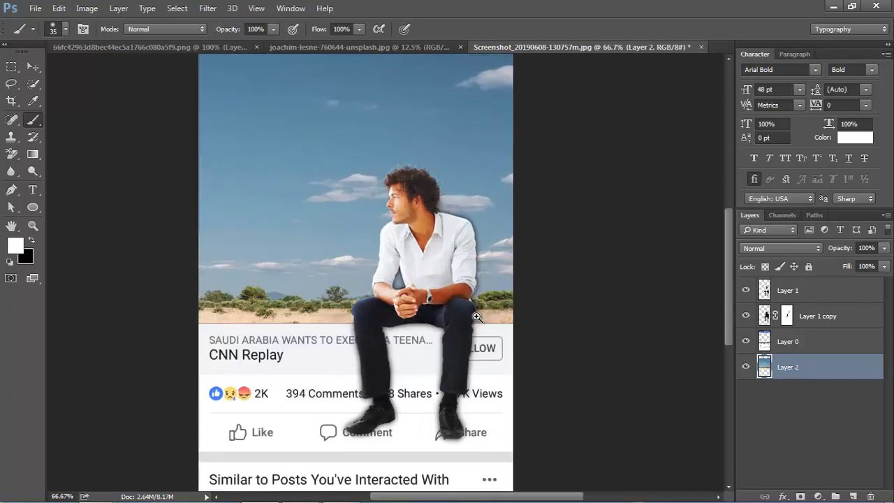
left_click(38, 68)
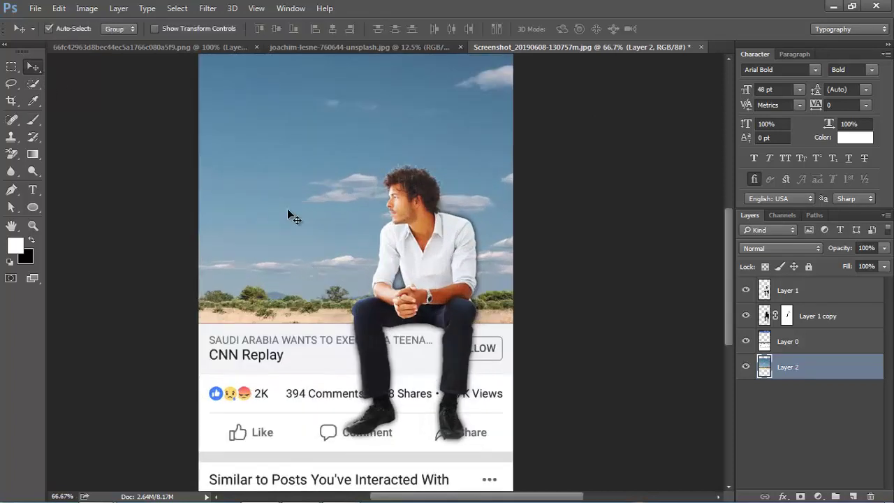